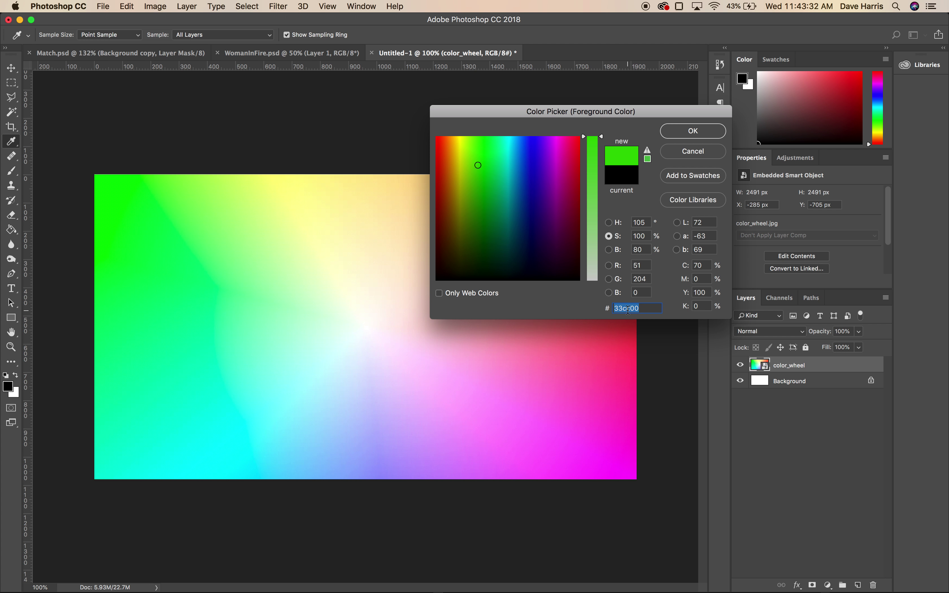
Step: Switch from Photoshop to the Adobe Color CC page in Safari
key("super+Tab")
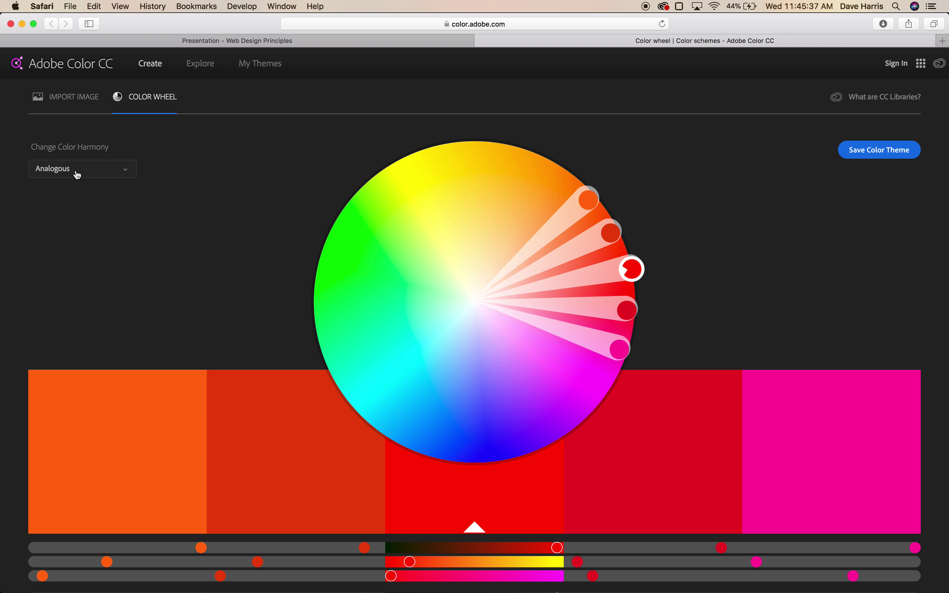
Step: Drag the first theme colour toward orange and apply the Monochromatic harmony
left_click_drag(583, 200, 542, 196)
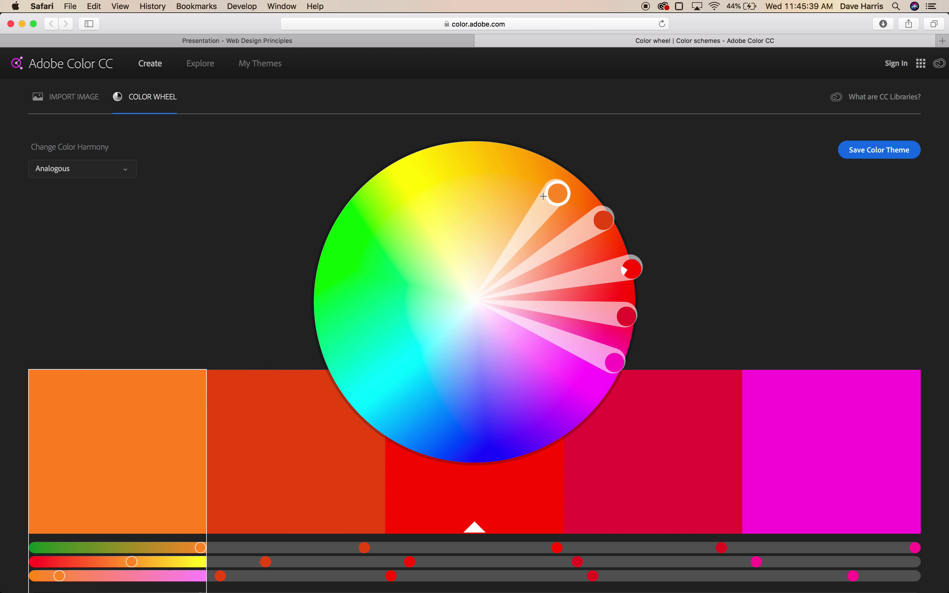
left_click(83, 169)
left_click(63, 187)
Step: Rotate the monochrome theme's handle toward orange on the colour wheel
left_click_drag(483, 248, 532, 237)
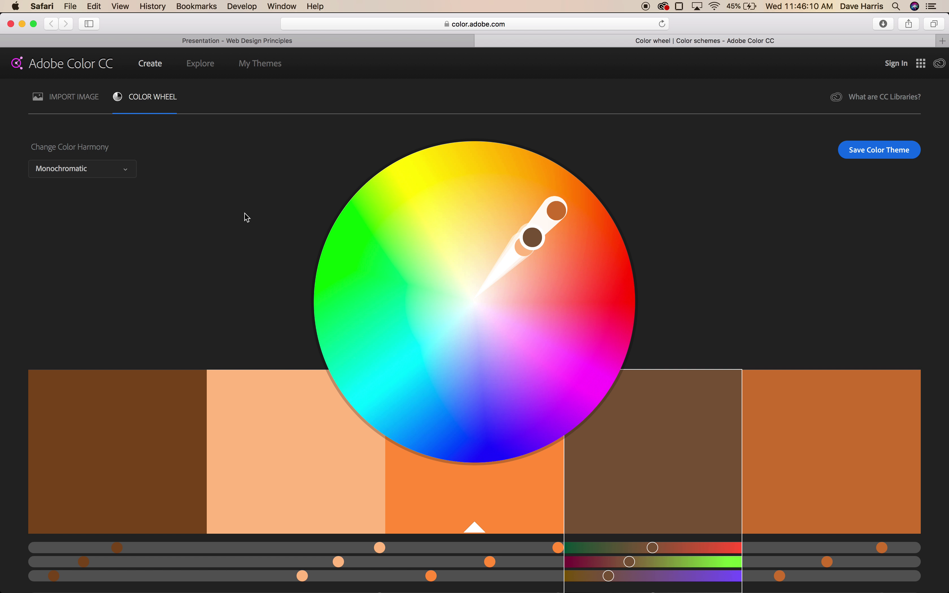
left_click(83, 168)
left_click(62, 205)
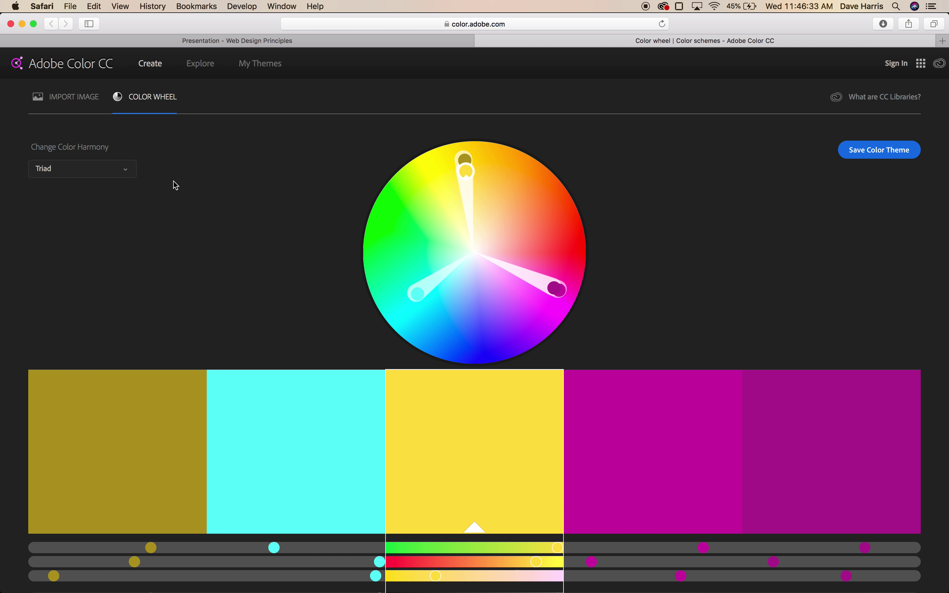
Step: Apply the Complementary harmony and rotate the pair to salmon and teal
left_click(128, 174)
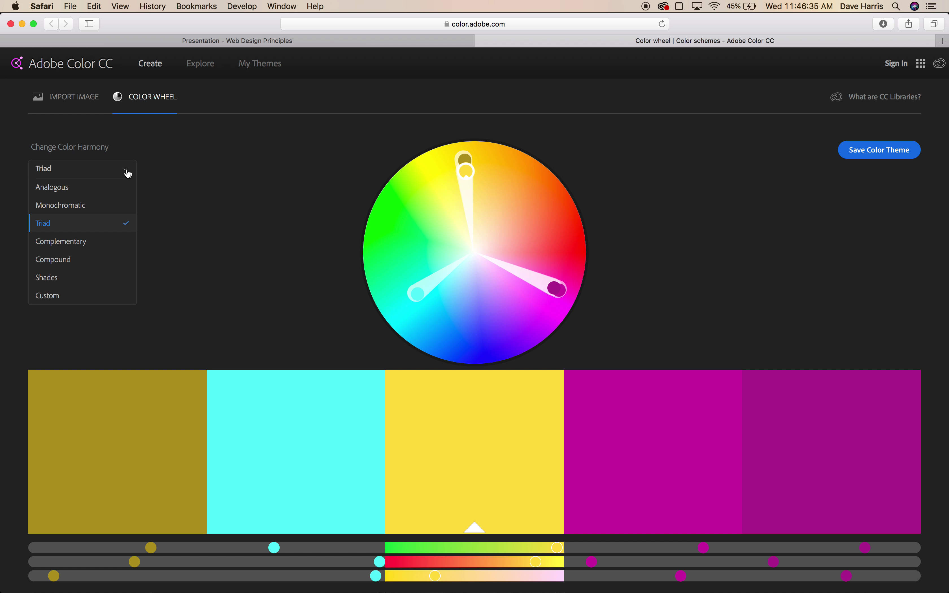
left_click(60, 242)
left_click_drag(430, 328, 403, 296)
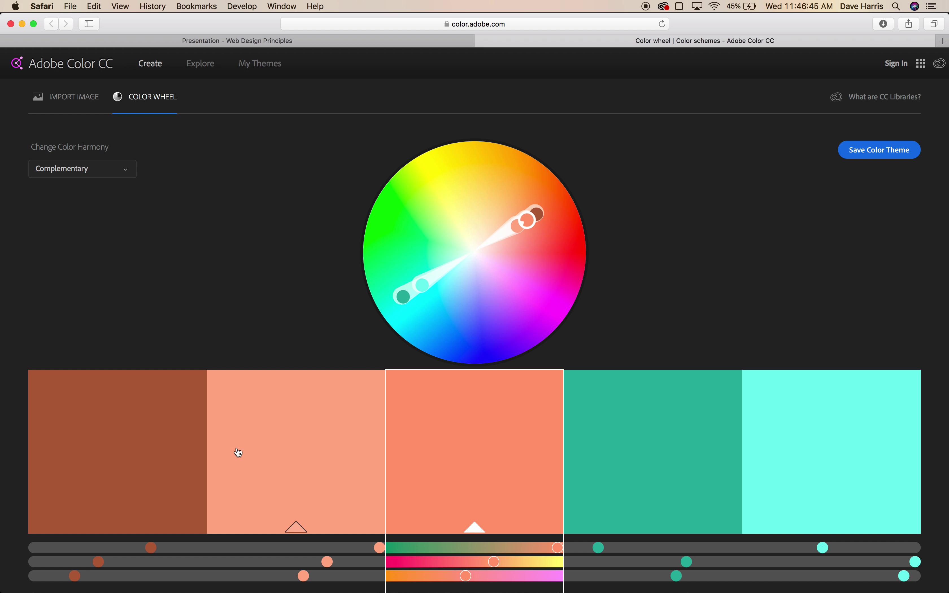
left_click(83, 168)
Step: Switch to the Compound harmony and rotate it via the first and green colours
left_click(80, 263)
mouse_move(510, 189)
left_mouse_down()
mouse_move(458, 178)
mouse_move(529, 193)
mouse_move(511, 214)
mouse_move(532, 224)
left_mouse_up()
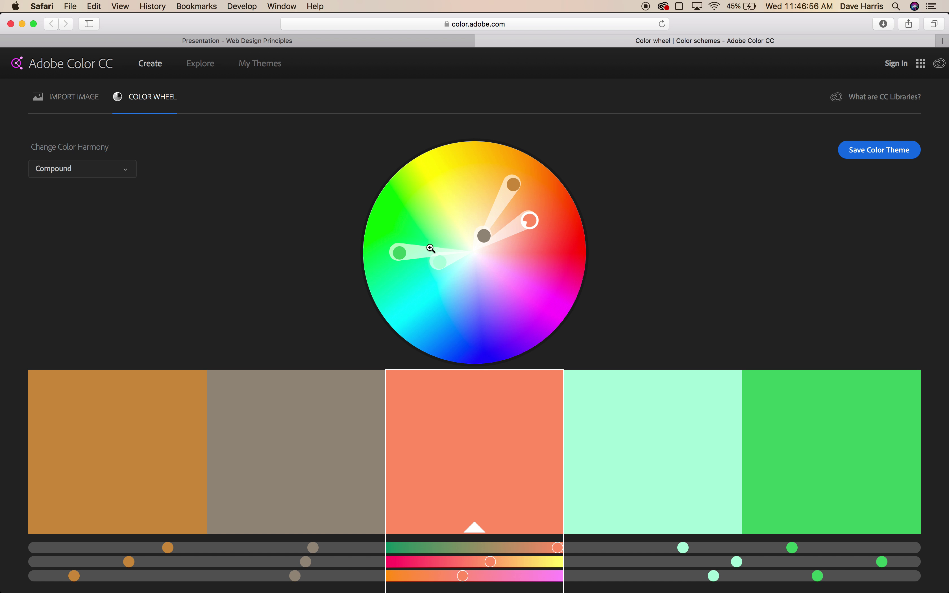
left_click_drag(399, 253, 416, 240)
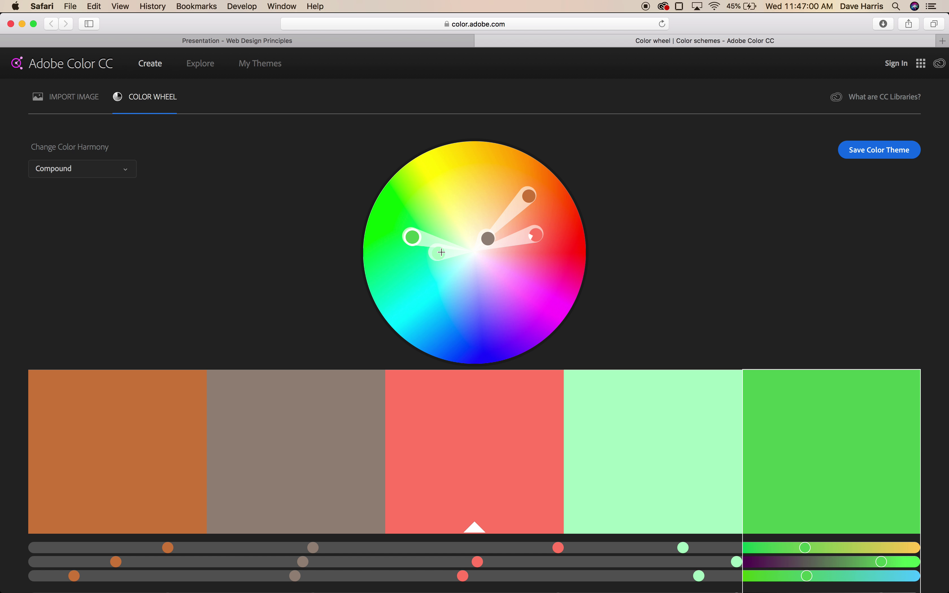
left_click(79, 168)
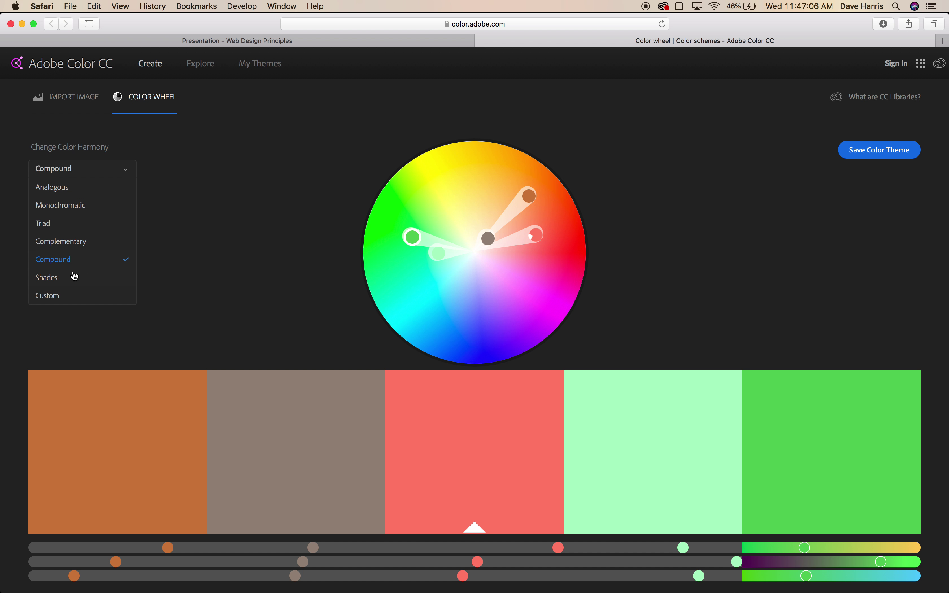
Step: Apply the Shades harmony and turn the shades from red to gold
left_click(60, 276)
mouse_move(534, 236)
left_mouse_down()
mouse_move(529, 207)
mouse_move(489, 163)
mouse_move(488, 195)
left_mouse_up()
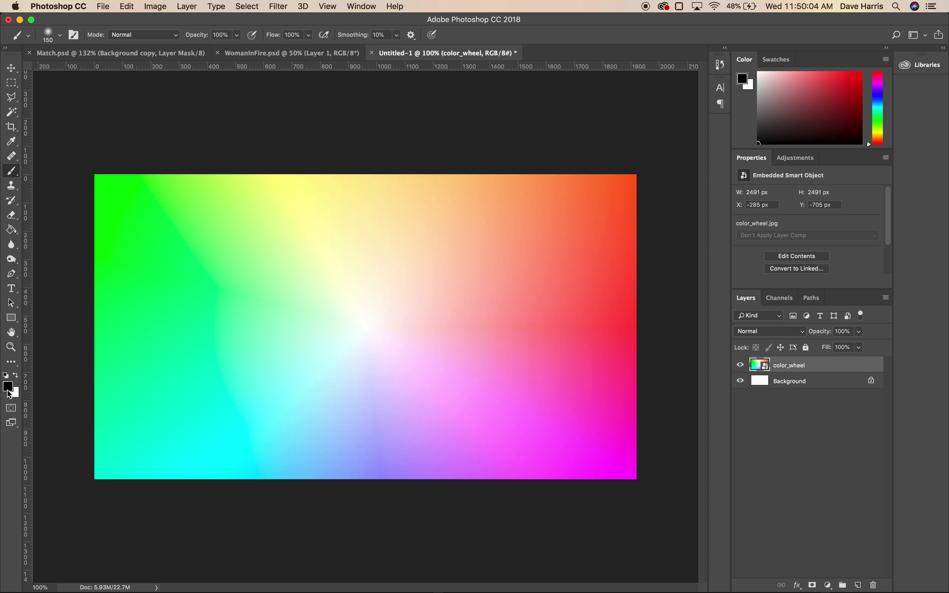
Step: In the foreground Color Picker, try hex ffffff and ff0000, ending on yellow ffff00
left_click(9, 389)
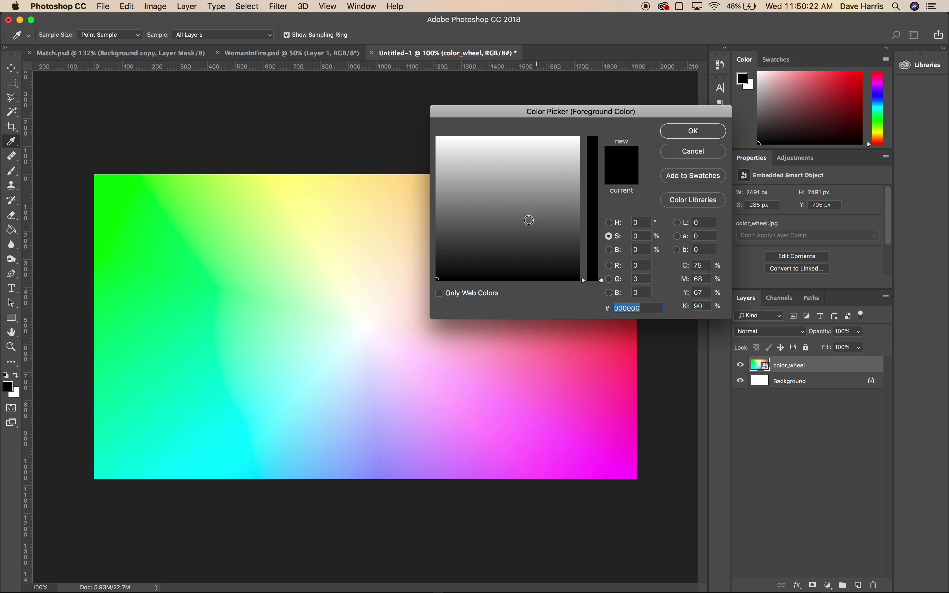
type("ff")
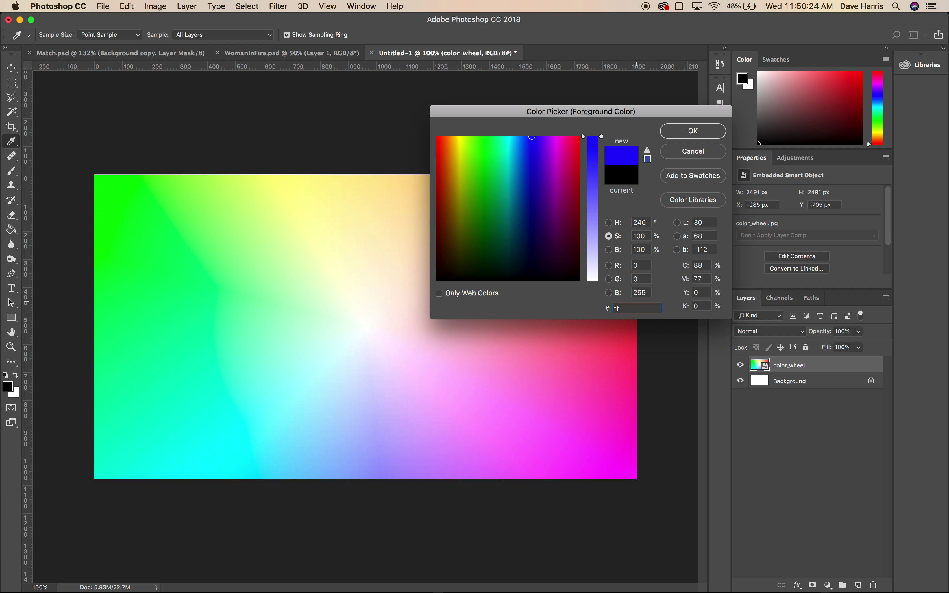
type("ffff")
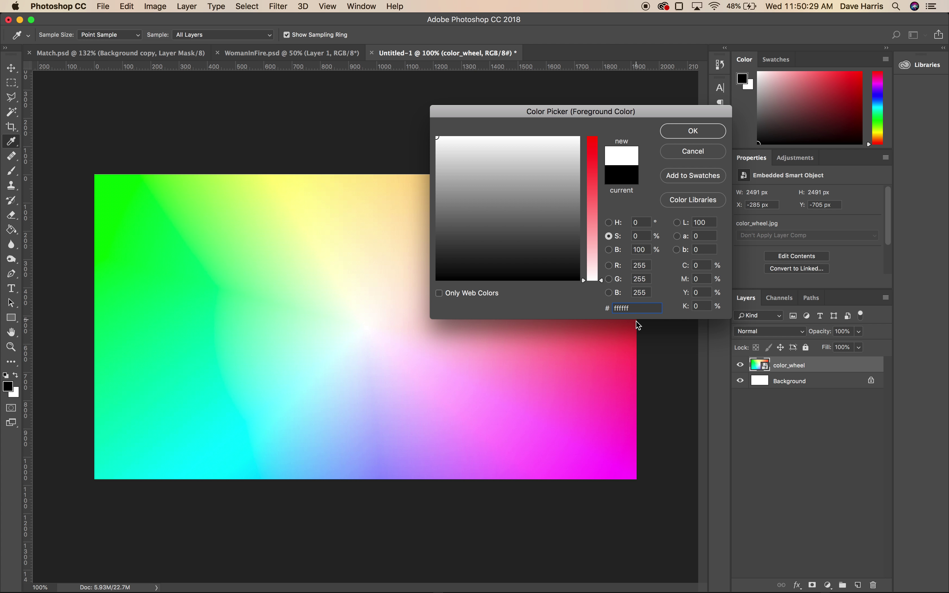
key("BackSpace")
key("BackSpace")
key("BackSpace")
key("BackSpace")
type("0000")
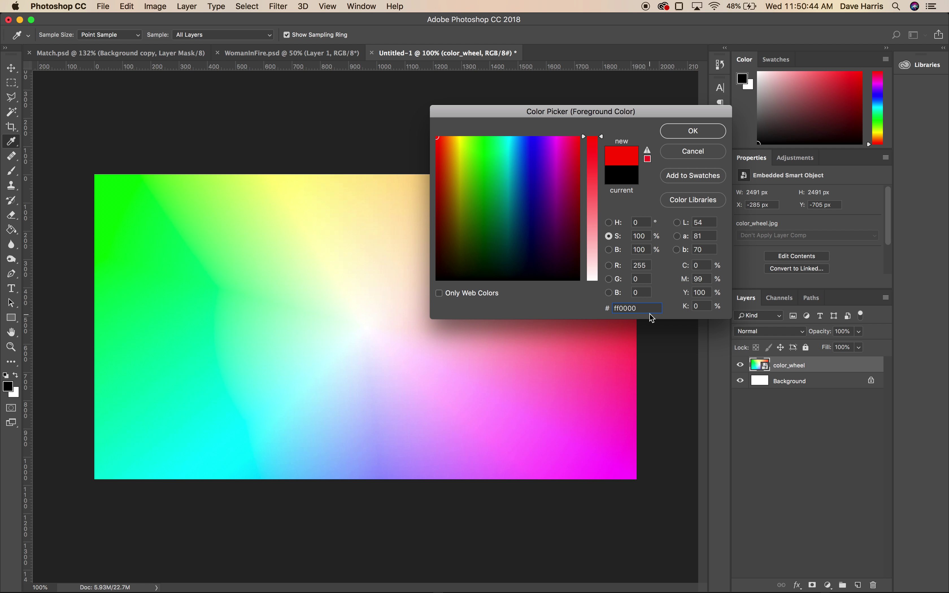
key("BackSpace")
key("BackSpace")
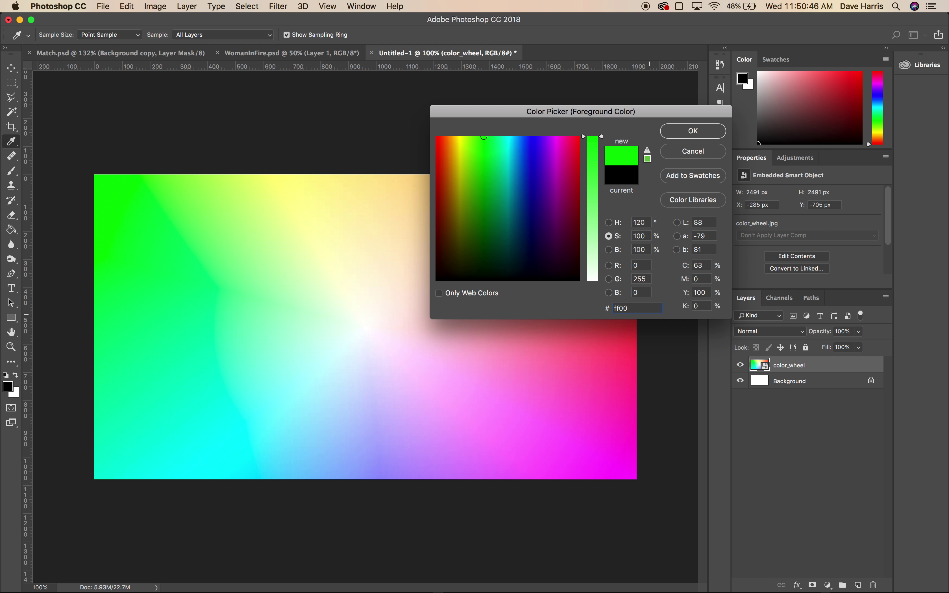
type("ff")
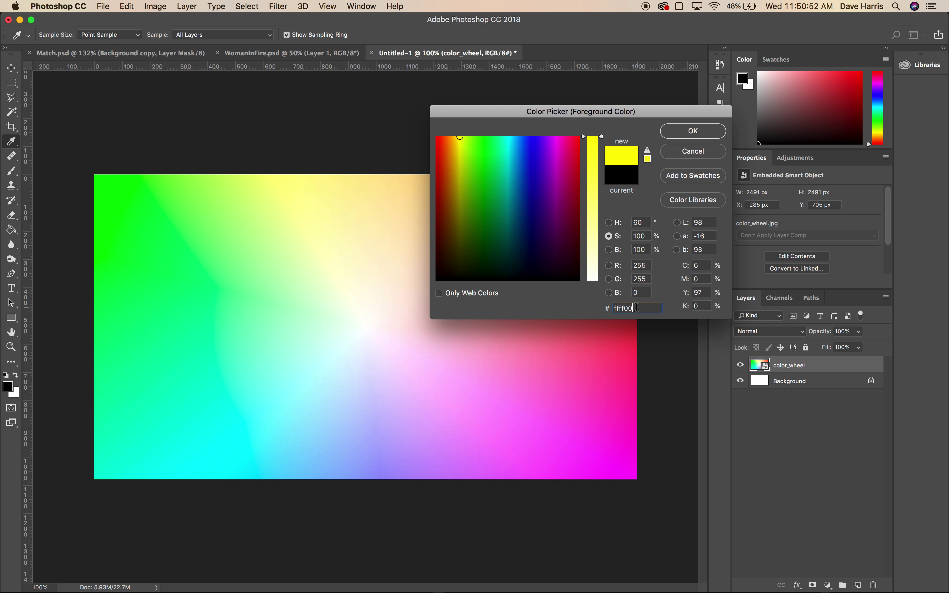
left_click_drag(636, 307, 582, 309)
Step: Enter near-black hex 0c0c0c, then replace it with medium grey 9a9a9a
type("0c0c0c")
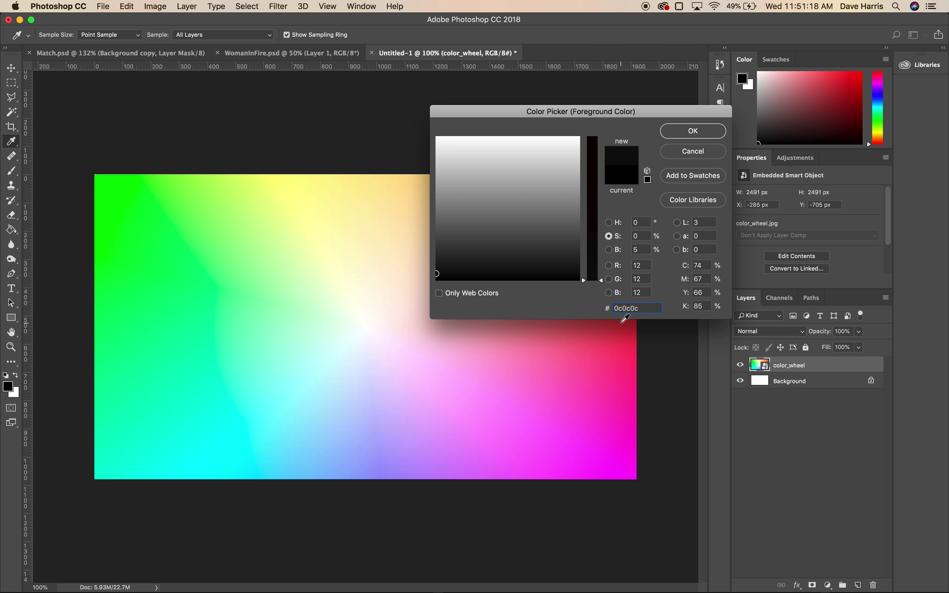
type("9a")
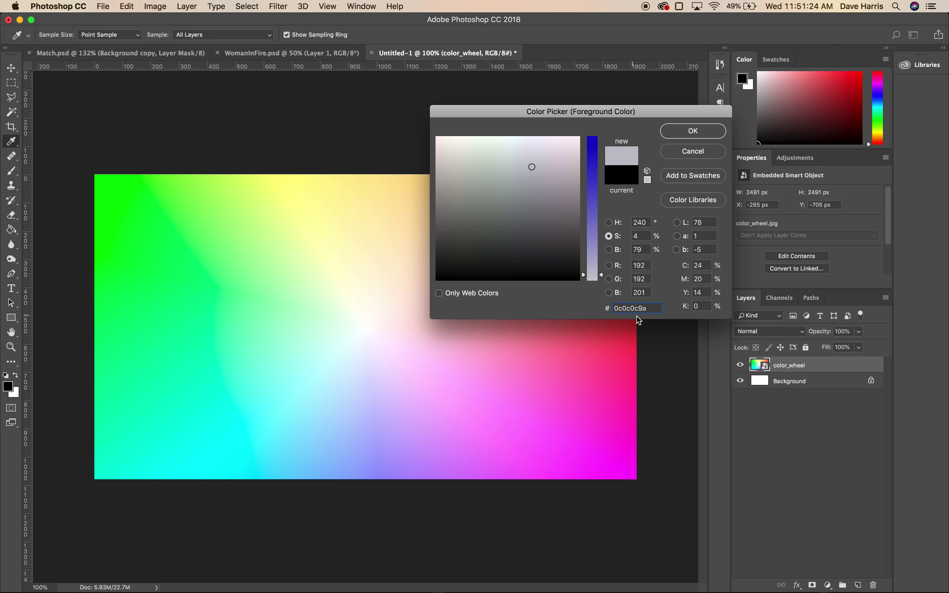
key("BackSpace")
key("BackSpace")
key("BackSpace")
key("BackSpace")
key("BackSpace")
key("BackSpace")
key("BackSpace")
key("BackSpace")
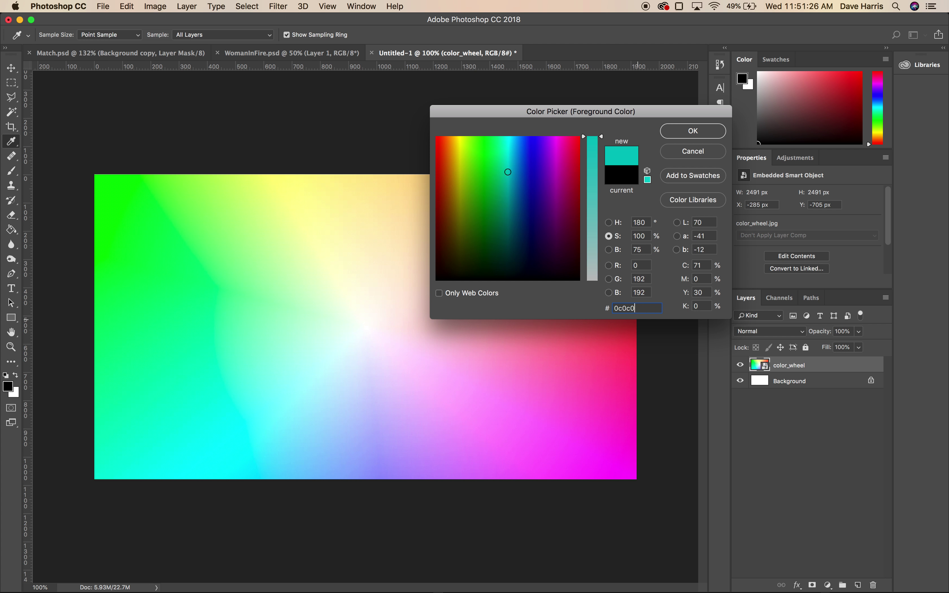
type("9a9a9a")
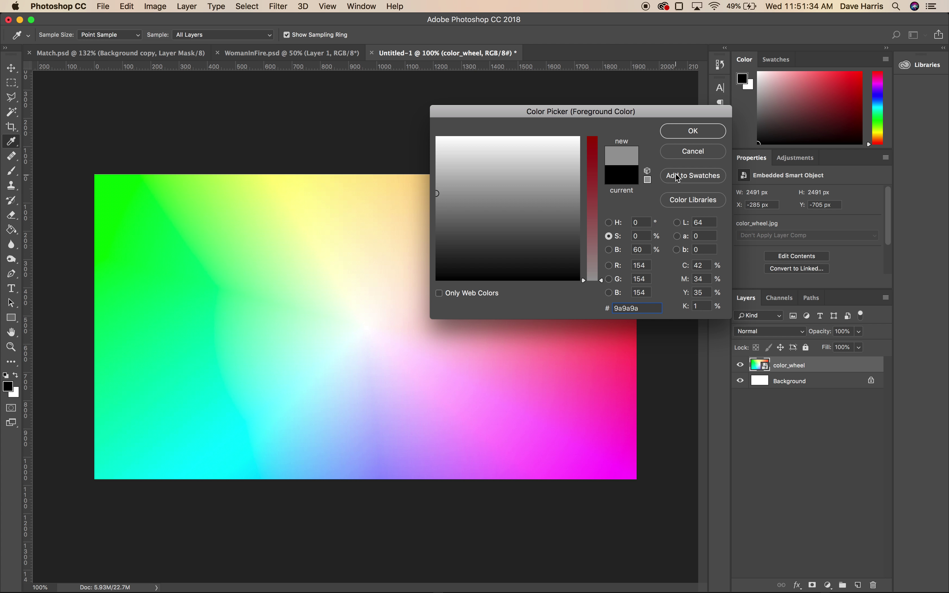
key("super+Tab")
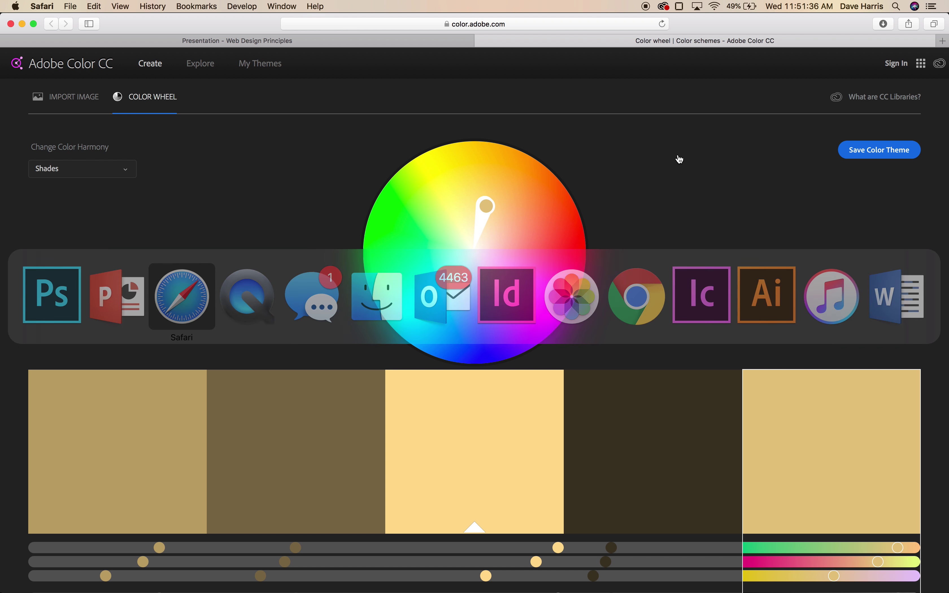
Step: Copy the second brown swatch's hex code 7F6E49 and return to Photoshop
scroll(548, 322, "down", 2)
scroll(565, 338, "down", 5)
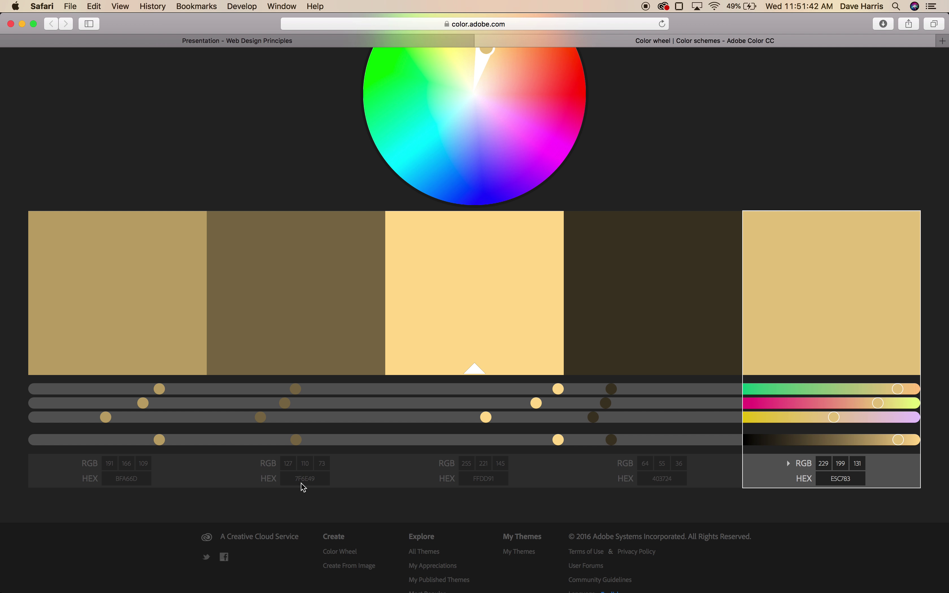
left_click(310, 486)
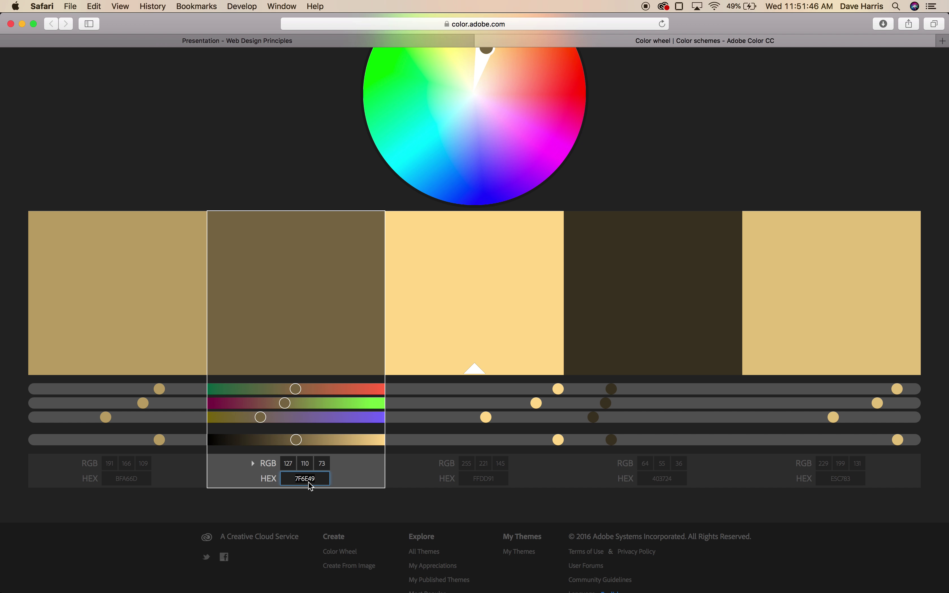
key("super+Tab")
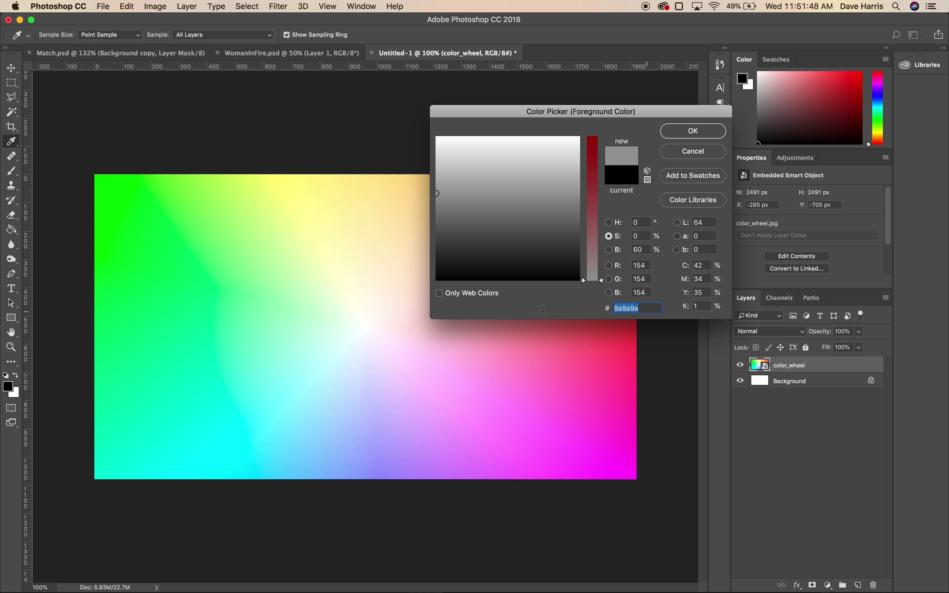
Step: Paste 7F6E49 to preview the brown, then cancel the picker, keeping foreground black
type("7F6E49")
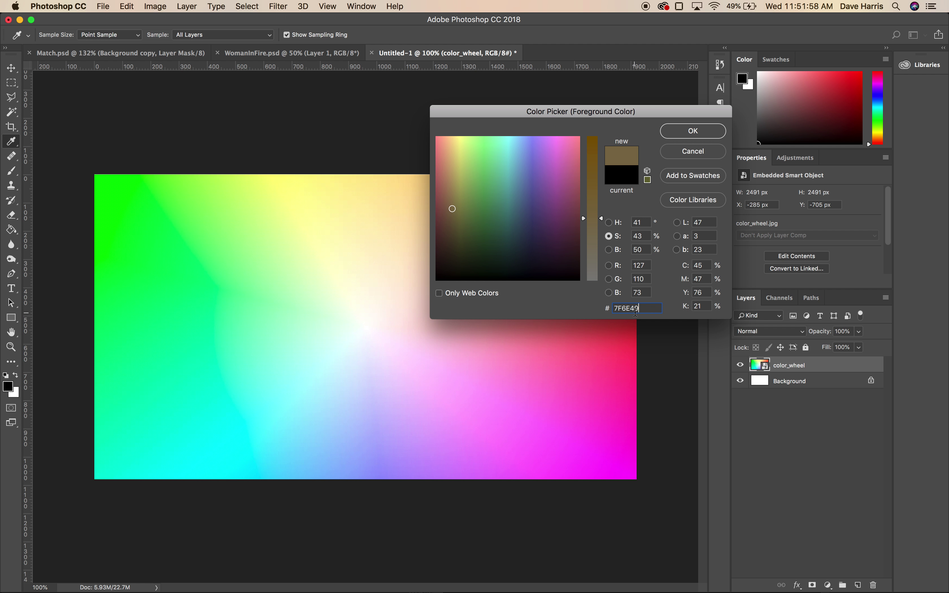
left_click(693, 151)
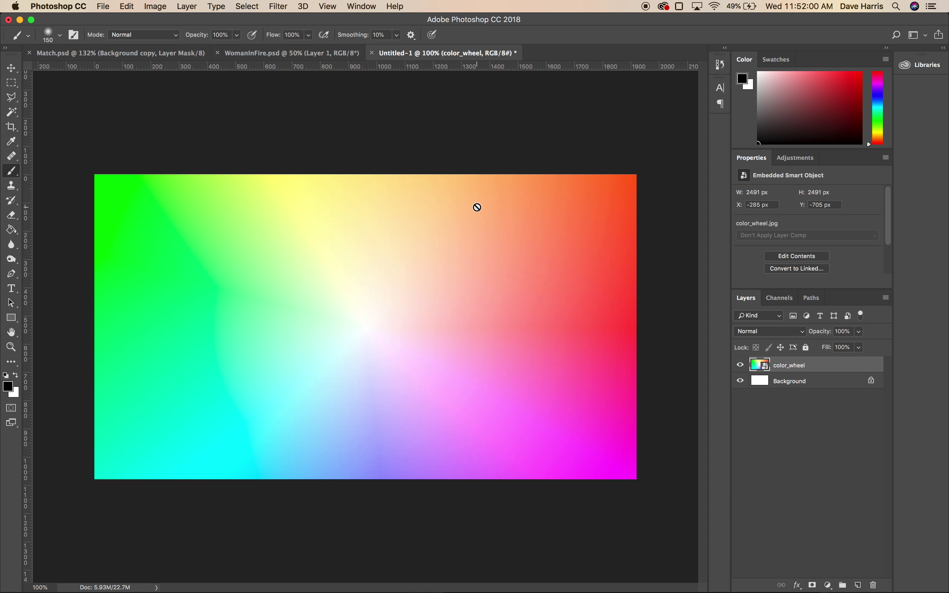
key("super+Tab")
key("super+Tab")
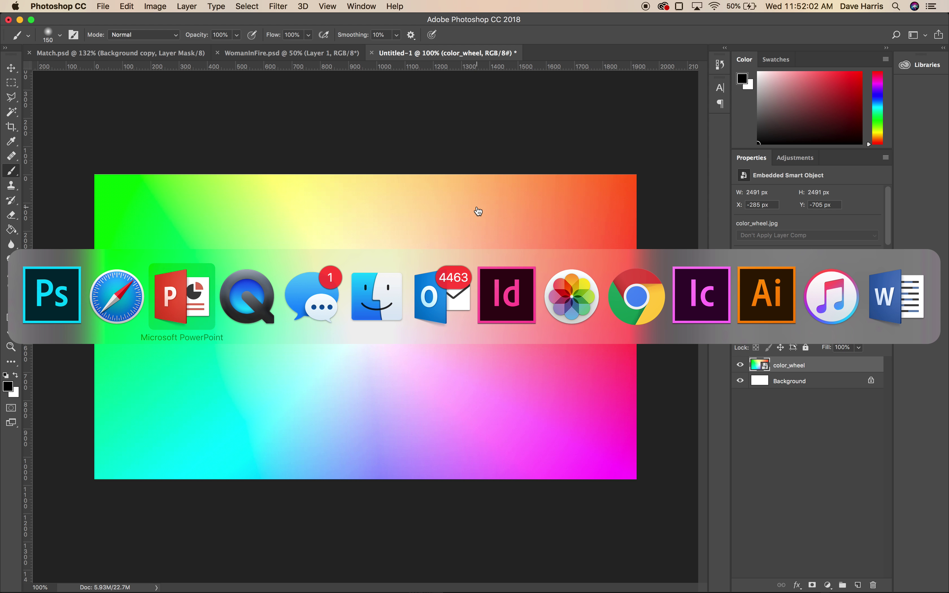